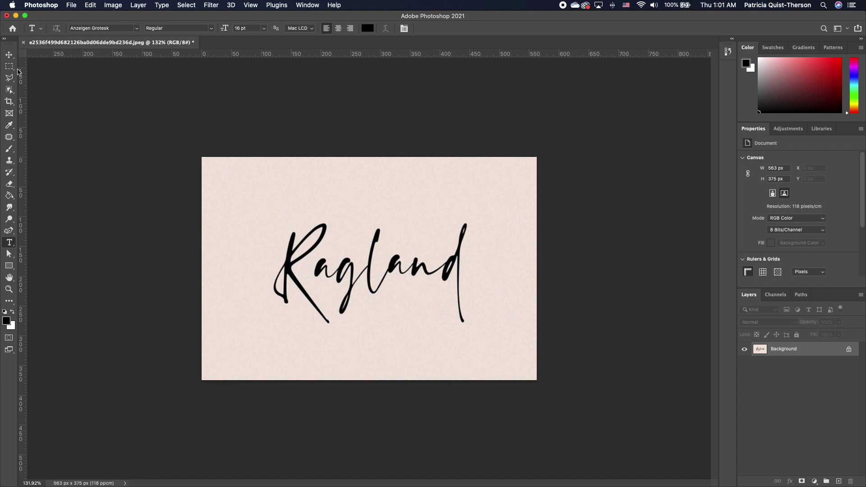
- Draw a rectangular marquee selection around the black 'Ragland' script lettering
click(9, 67)
drag(258, 197, 479, 336)
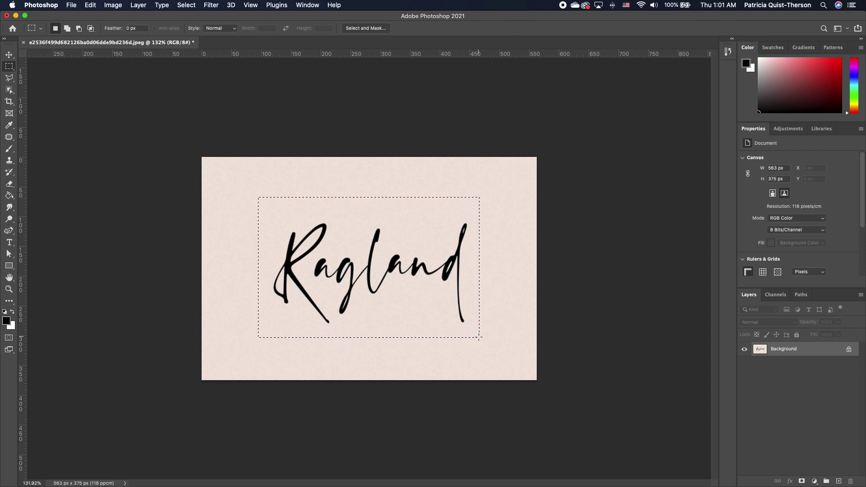
- Run Match Font on the selected lettering to list similar script fonts
click(161, 5)
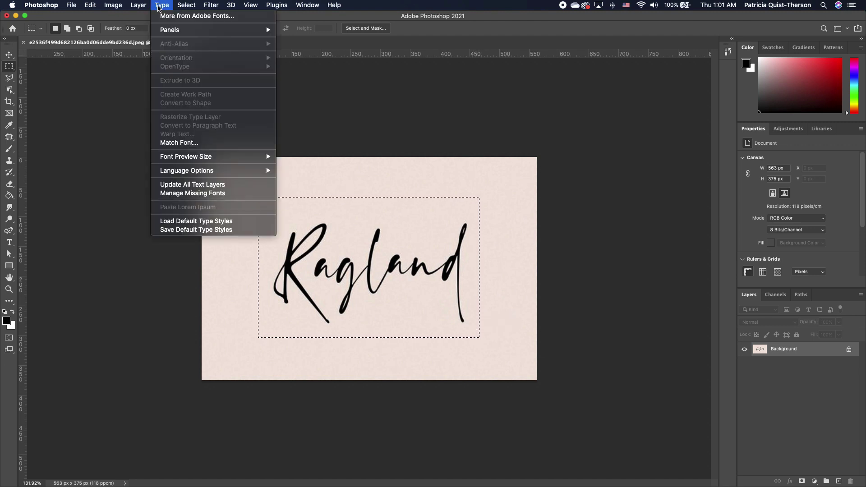
click(203, 142)
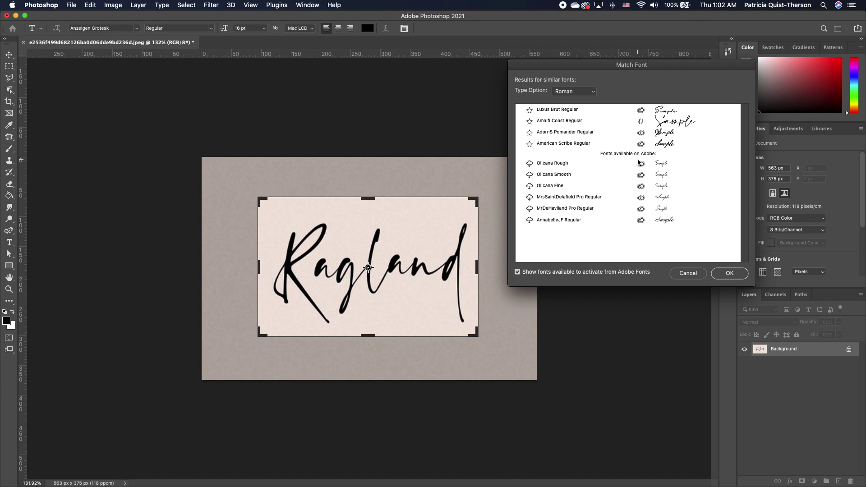
- Activate AnnabelleJF, accept Amalfi Coast as the matching font, and clear the selection
click(530, 221)
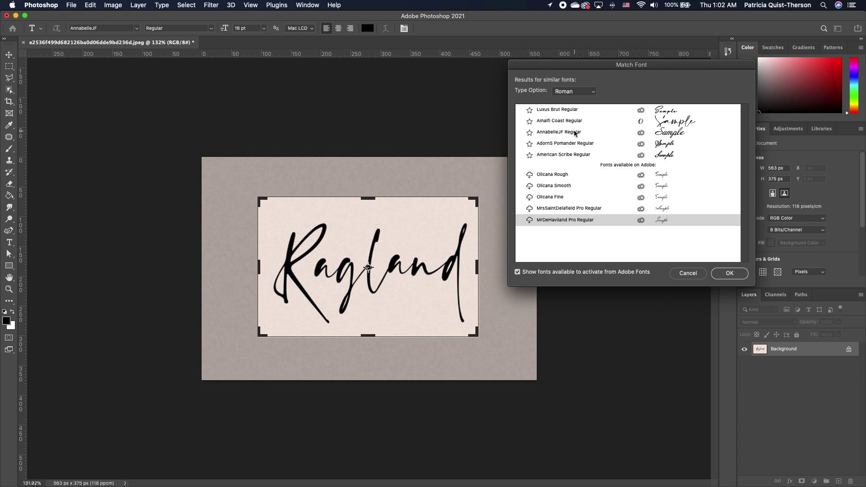
click(571, 122)
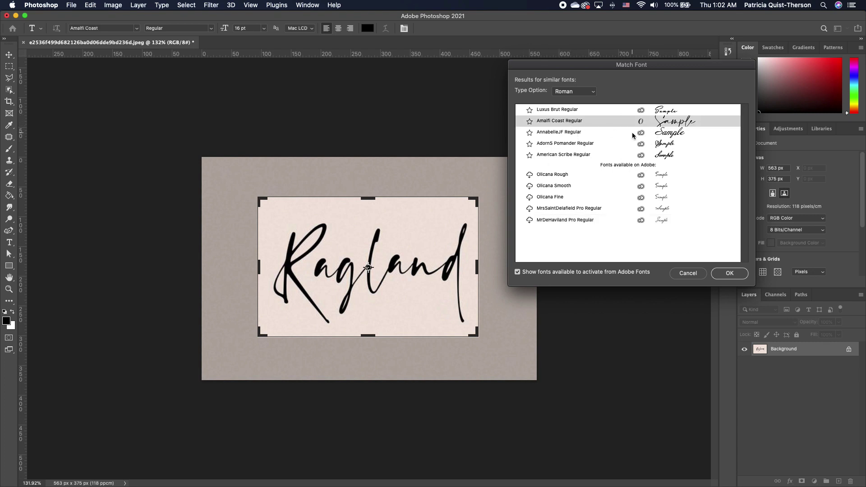
click(728, 275)
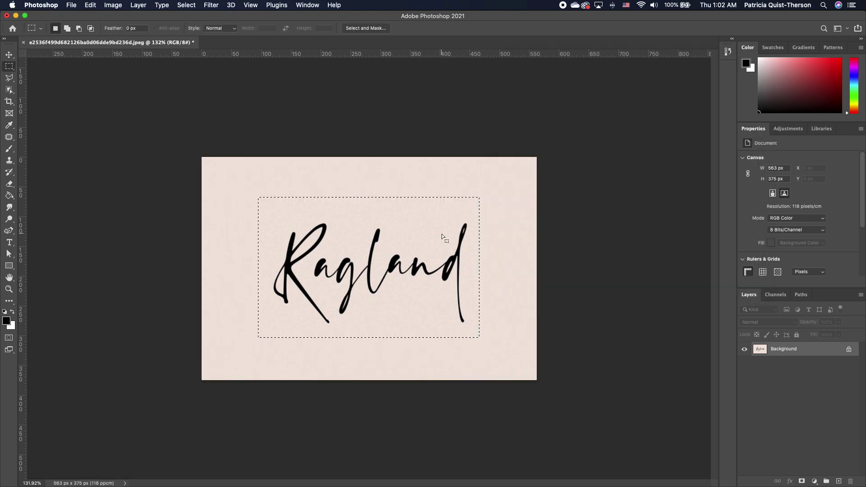
key(super+d)
- Type 'Ragland' in Amalfi Coast, scale it to 67.5%, and place it above the original
click(9, 242)
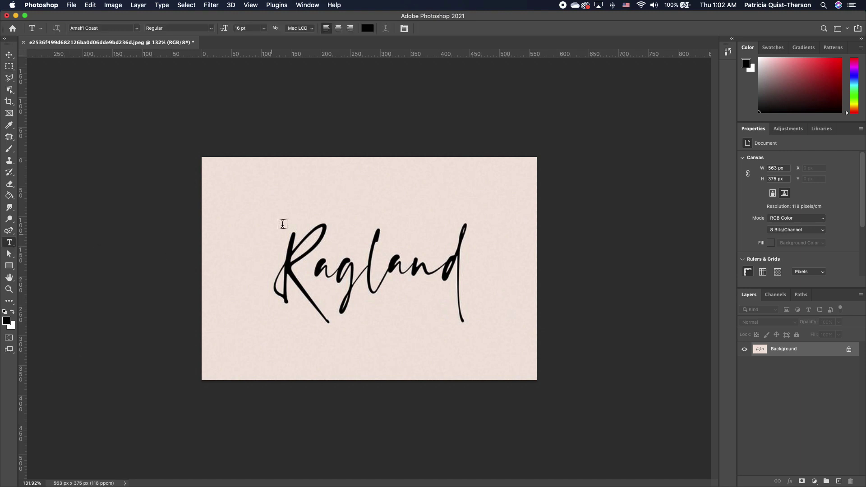
click(308, 196)
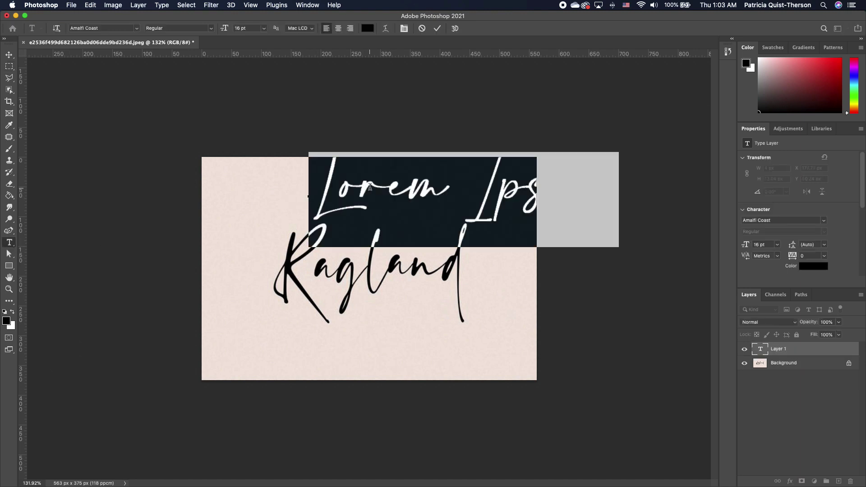
text(Ra)
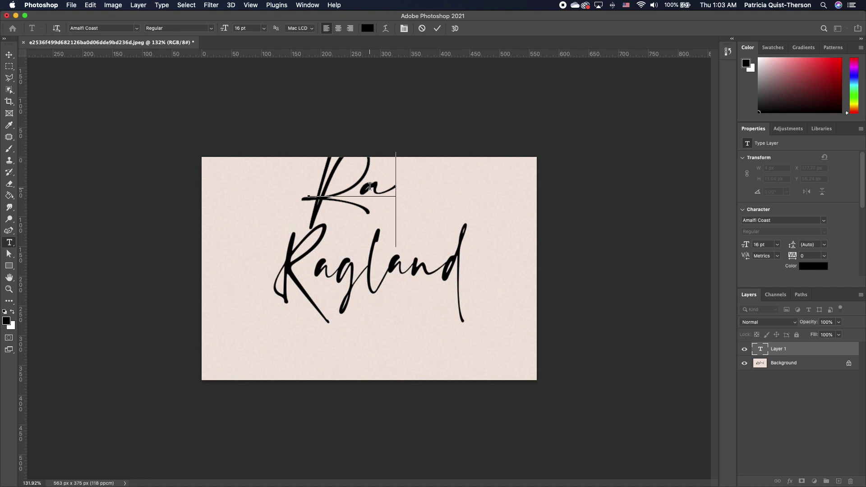
text(gland)
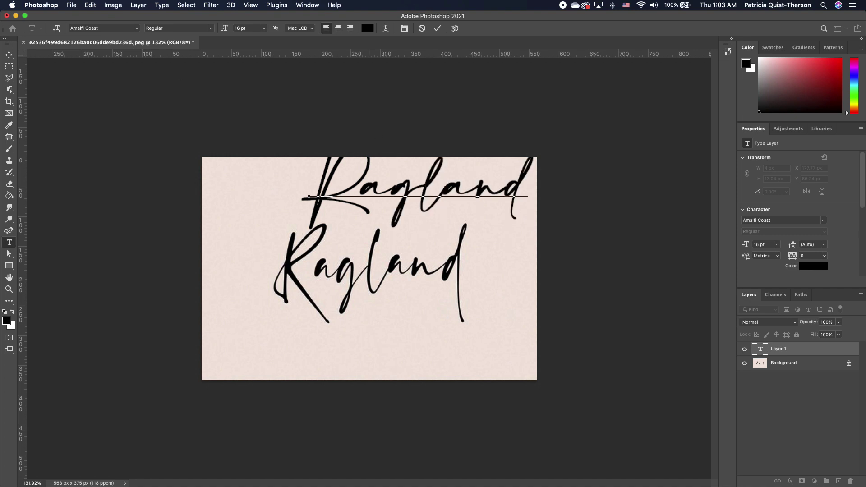
click(9, 54)
drag(532, 145, 458, 179)
drag(379, 213, 406, 207)
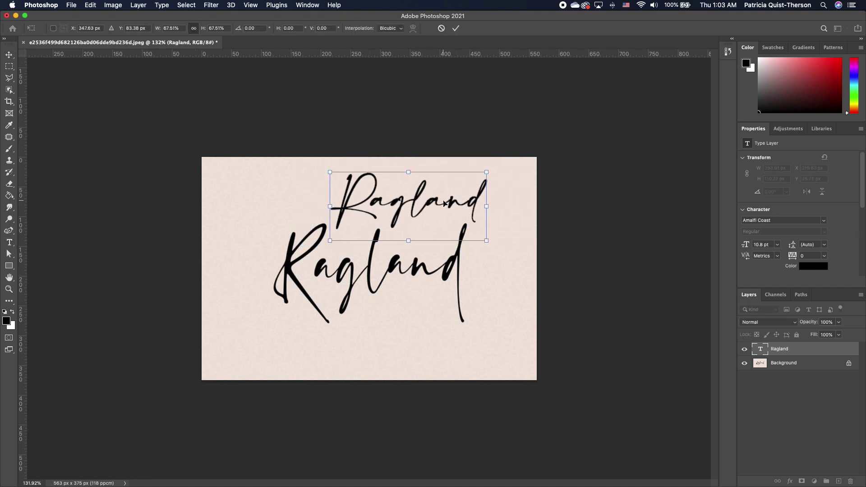
key(Return)
click(501, 304)
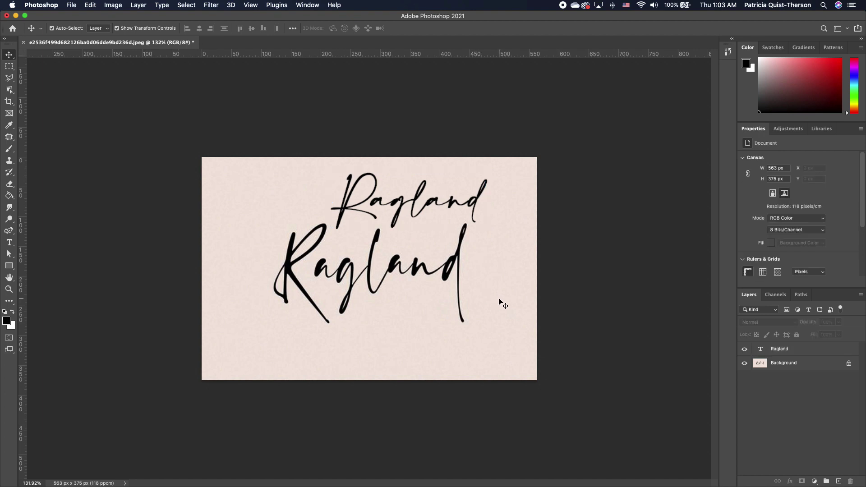